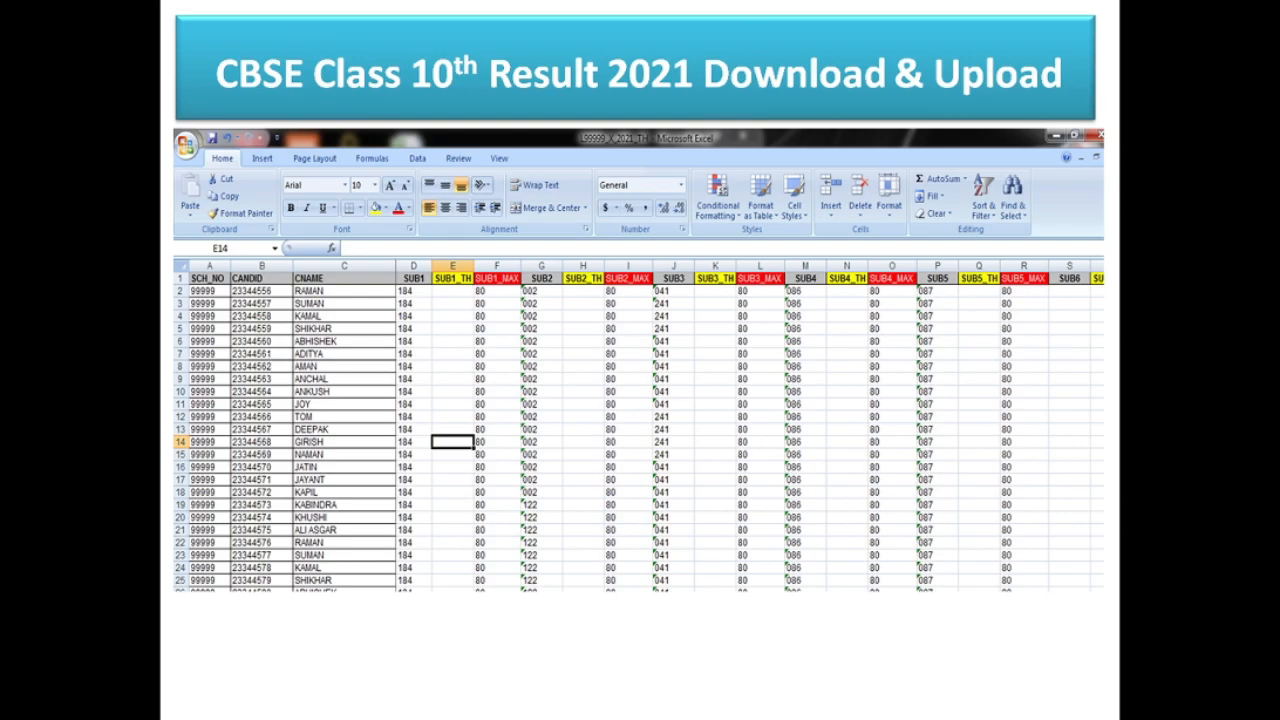
left_click(562, 308)
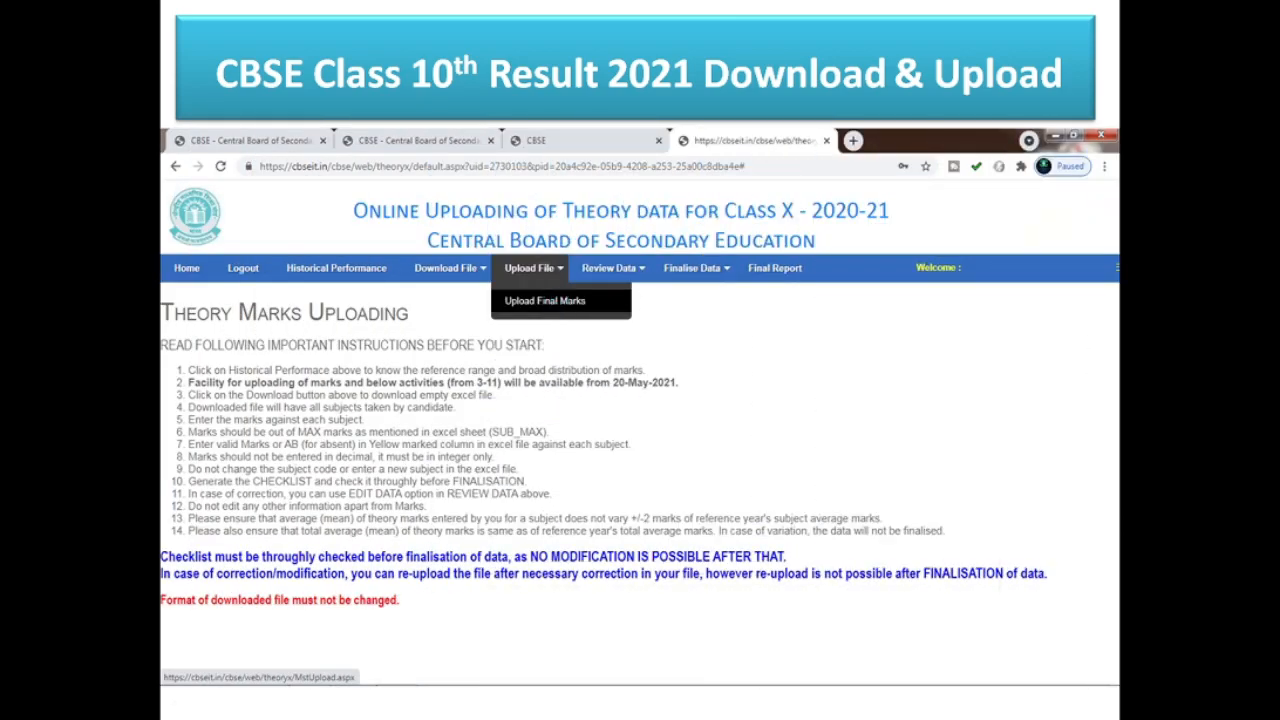
left_click(552, 300)
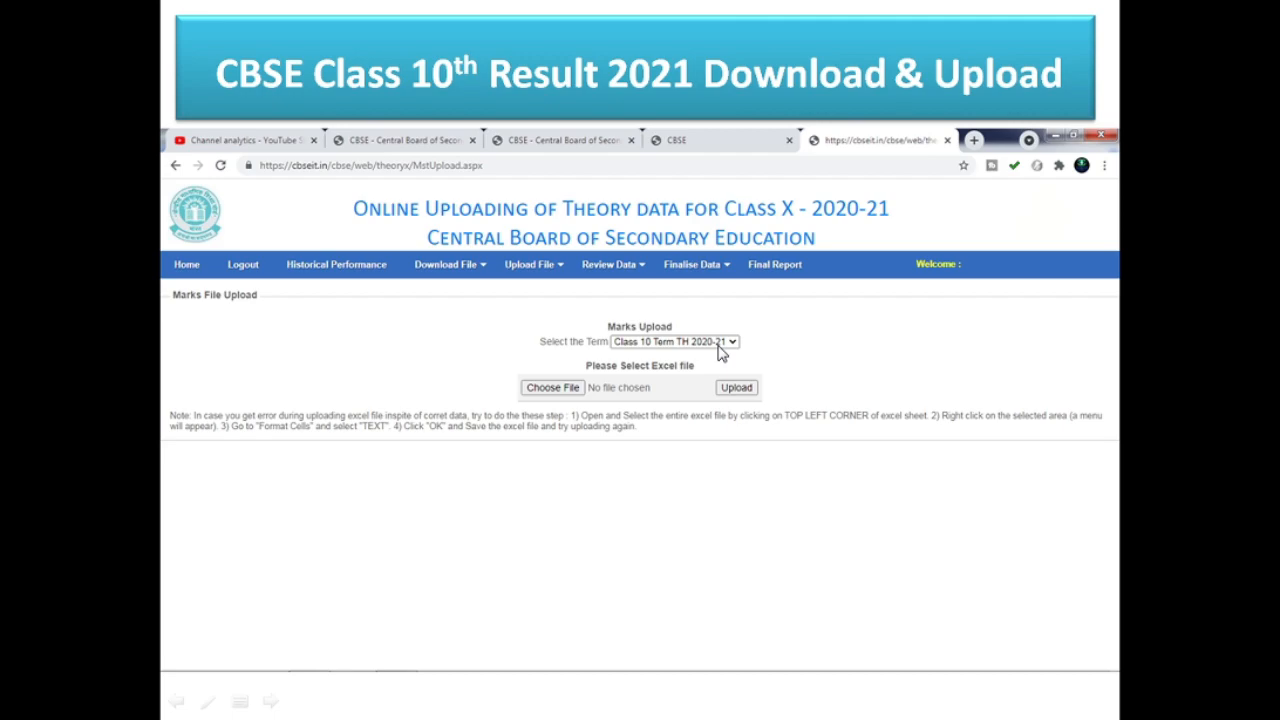
left_click(553, 388)
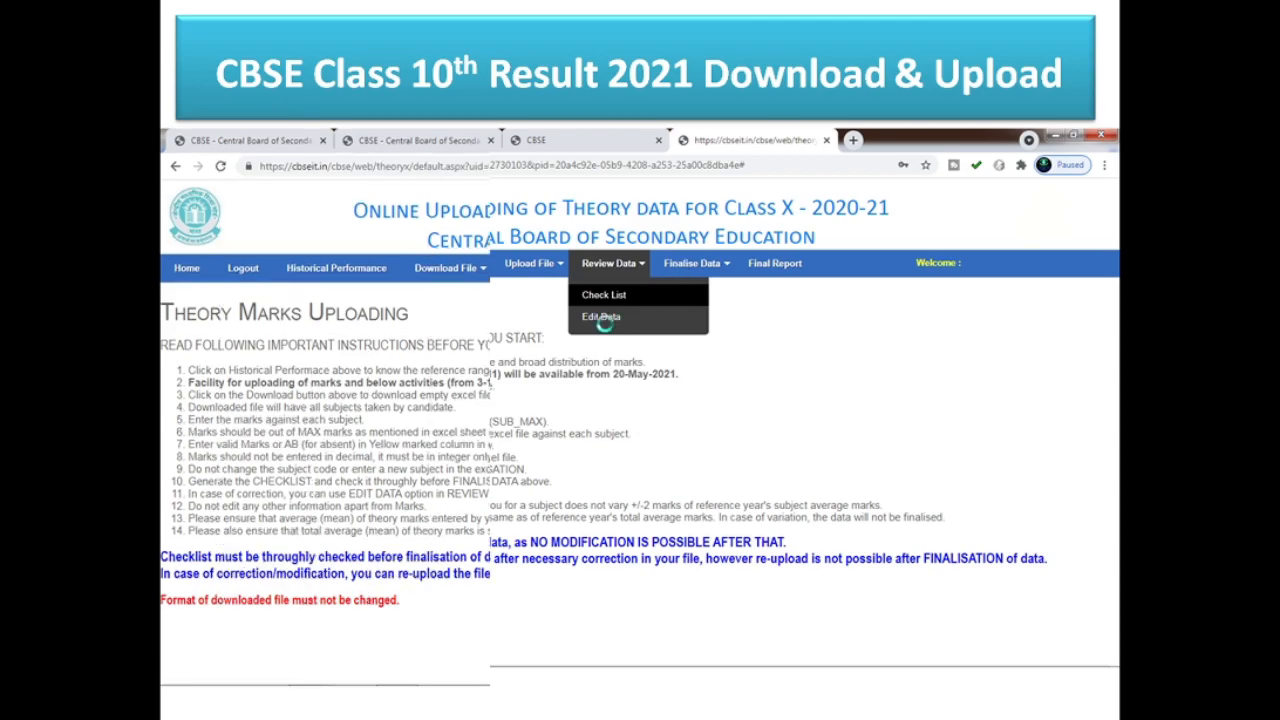
mouse_move(692, 266)
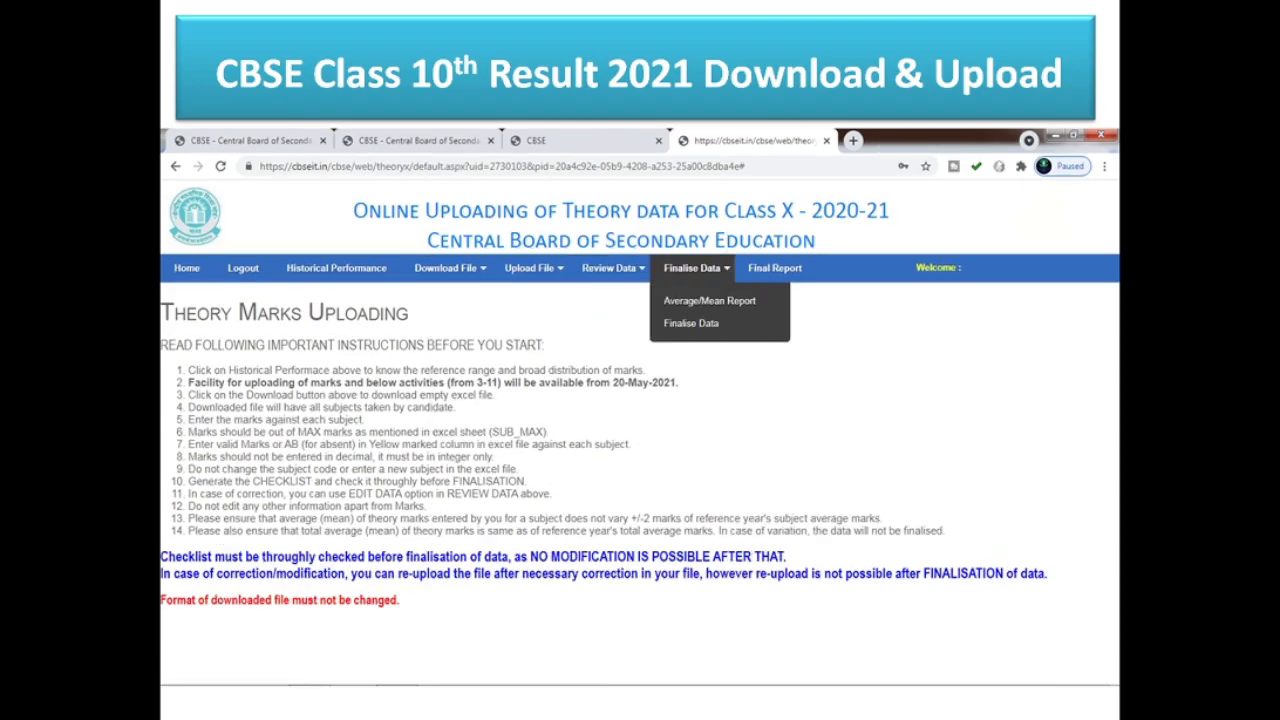
left_click(693, 308)
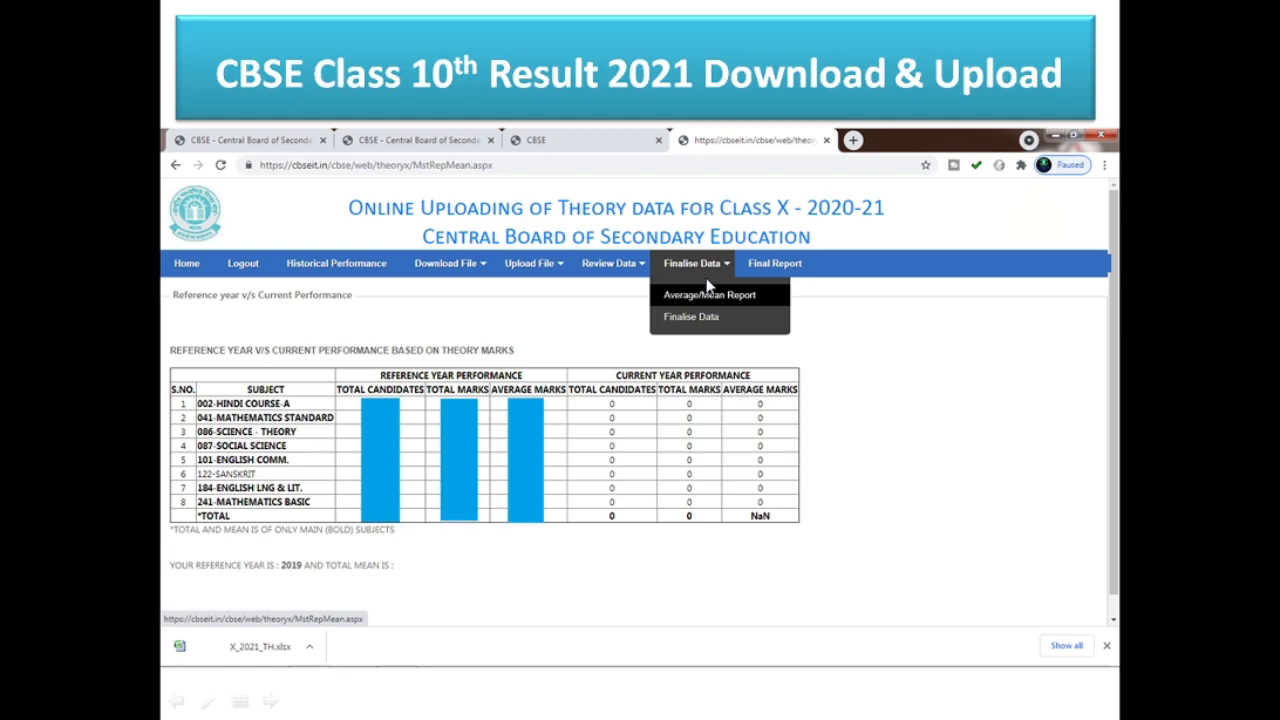
left_click(765, 266)
- Switch to the L99999_X_2021_TH workbook in Excel and enter the SUB1_TH marks 56 in E2 and 67 in E3
key("super")
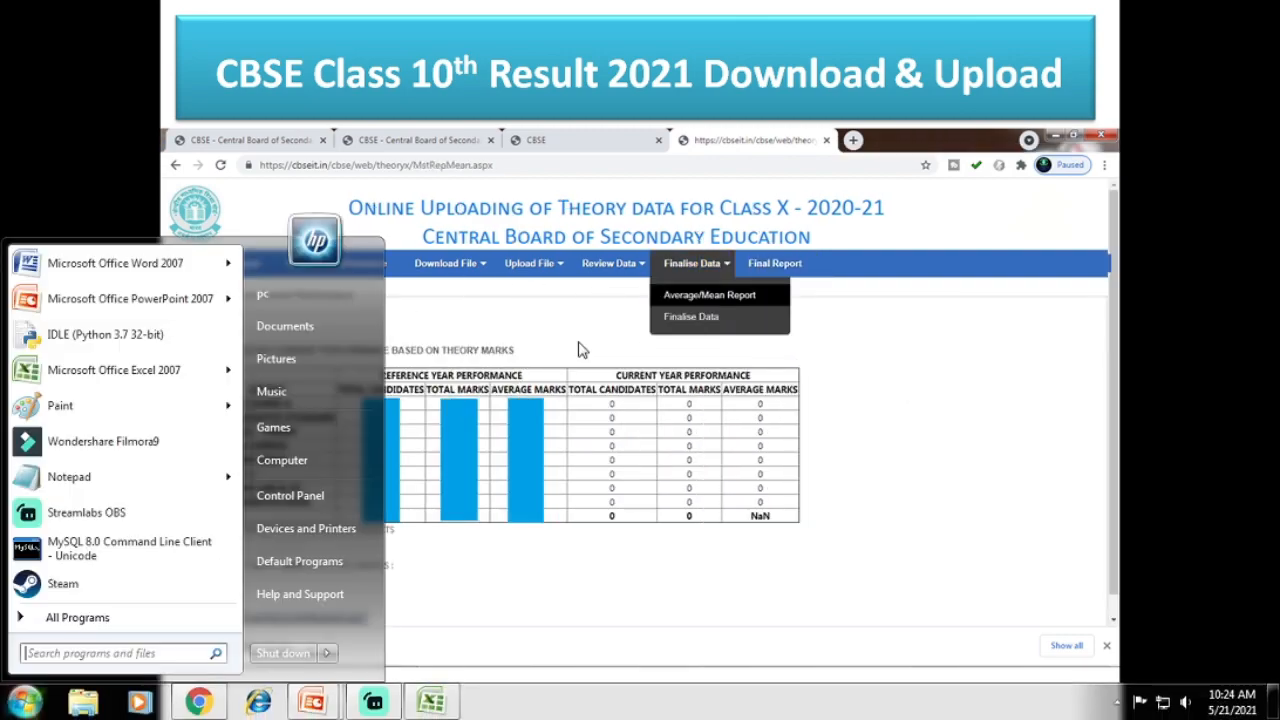
left_click(430, 703)
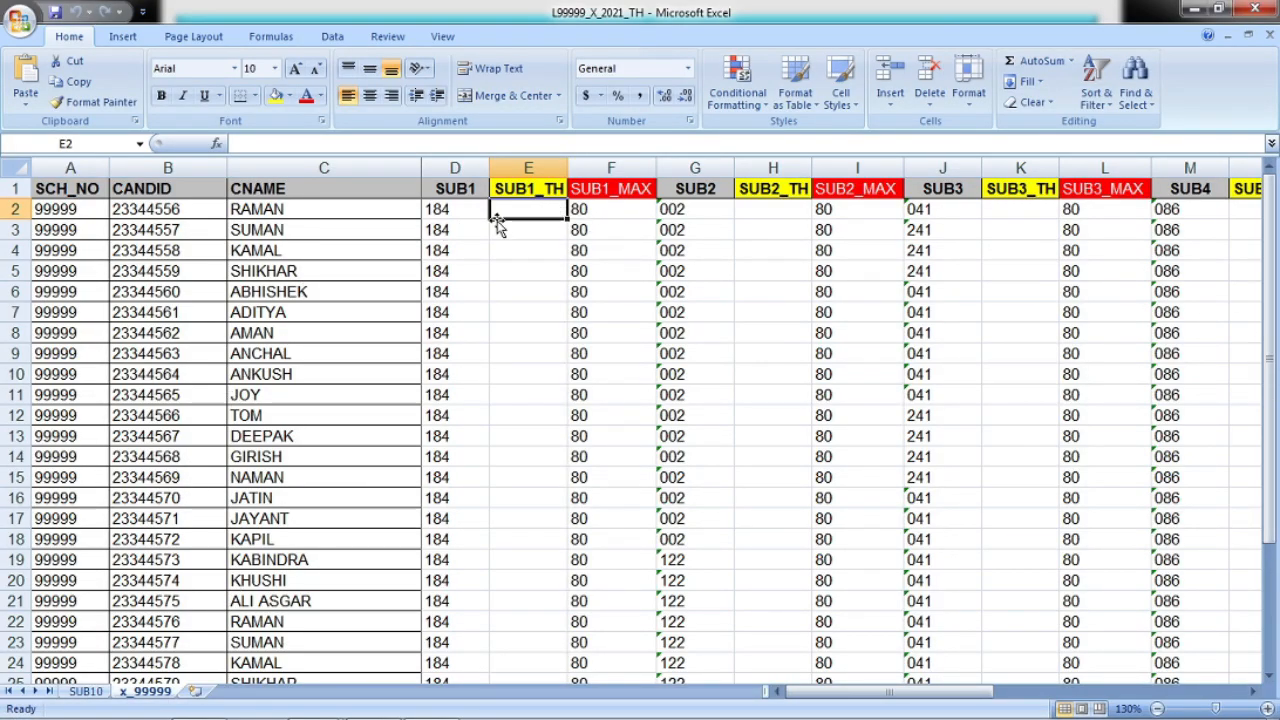
left_click(510, 230)
left_click(512, 210)
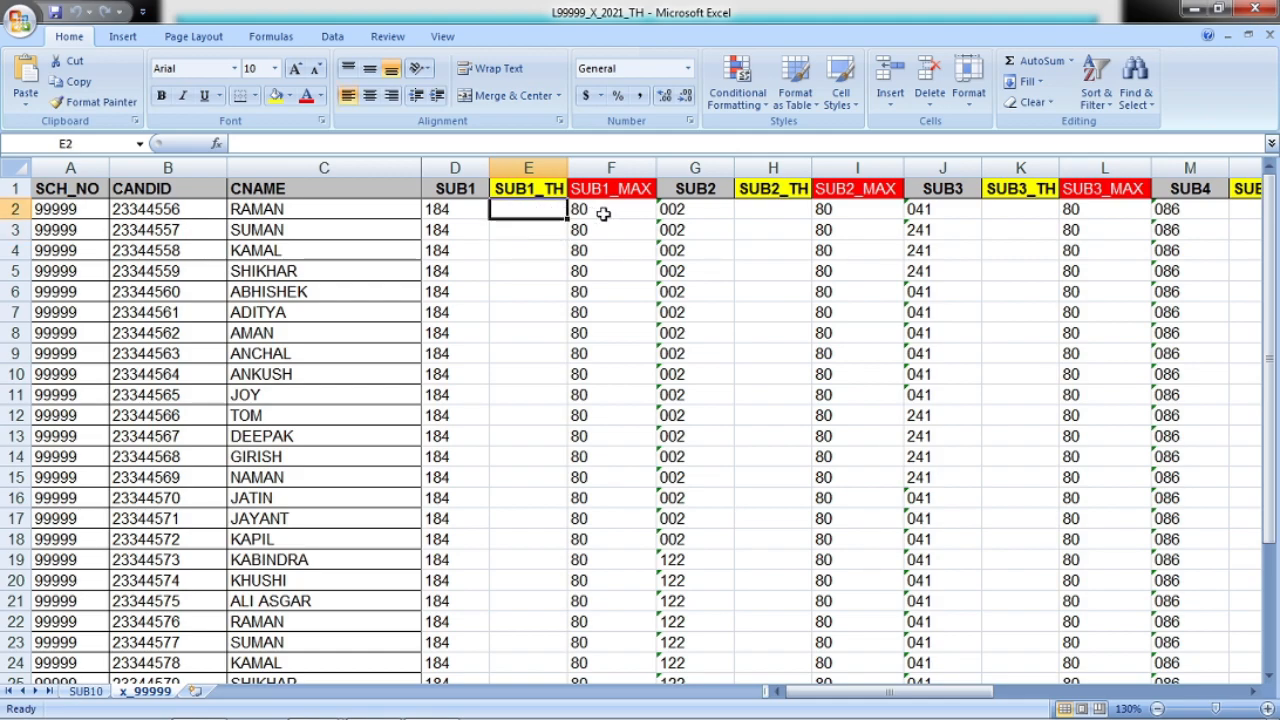
type("56")
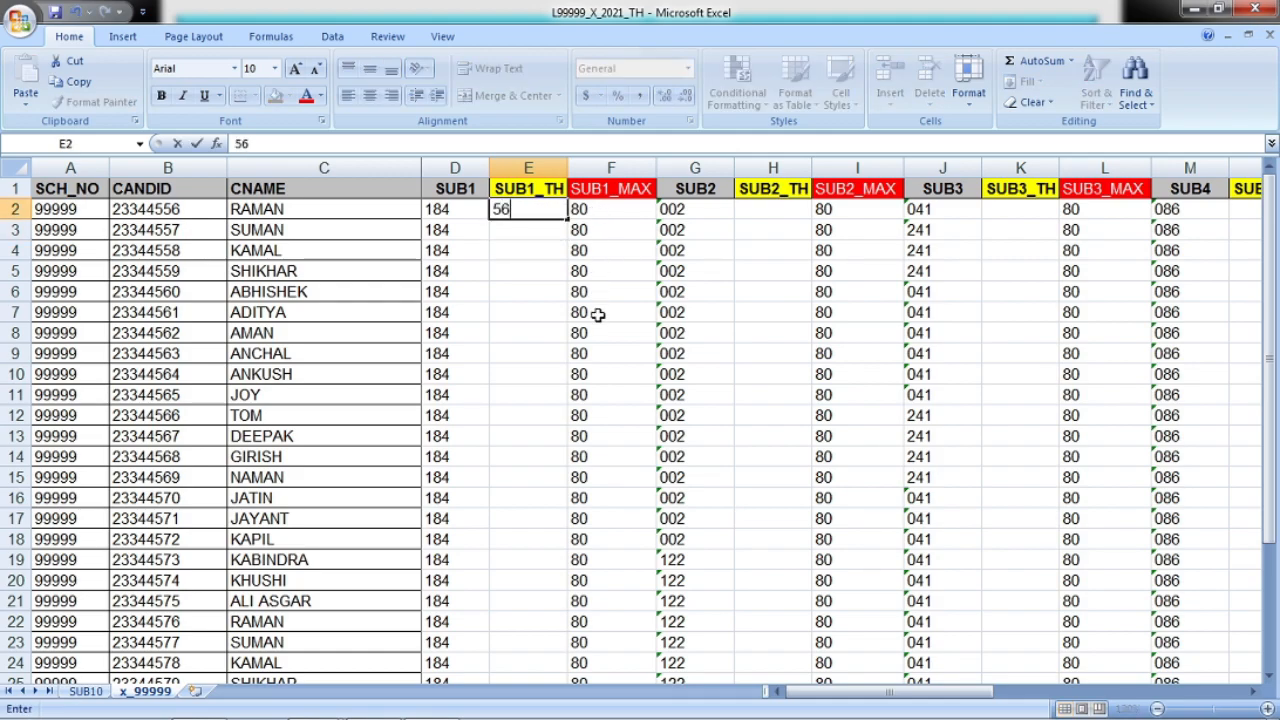
key("Return")
type("67")
key("Return")
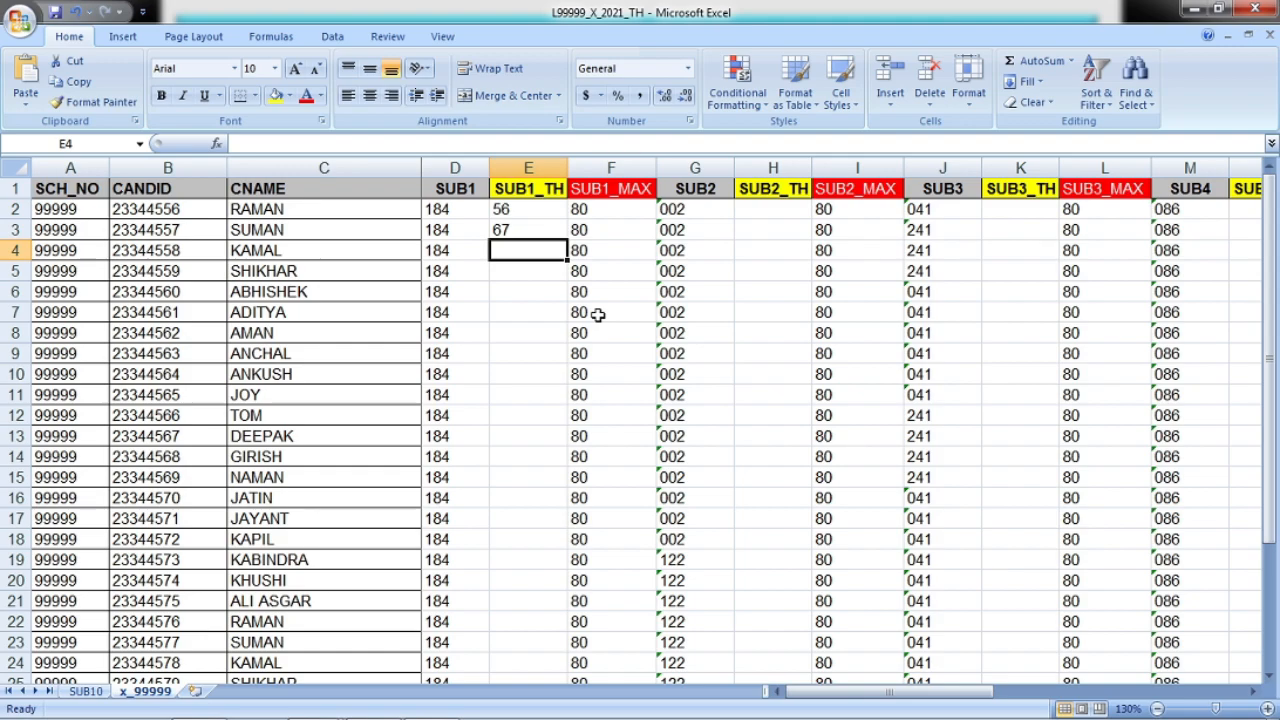
- Enter 80 as the SUB1_TH mark in cell E4
type("89")
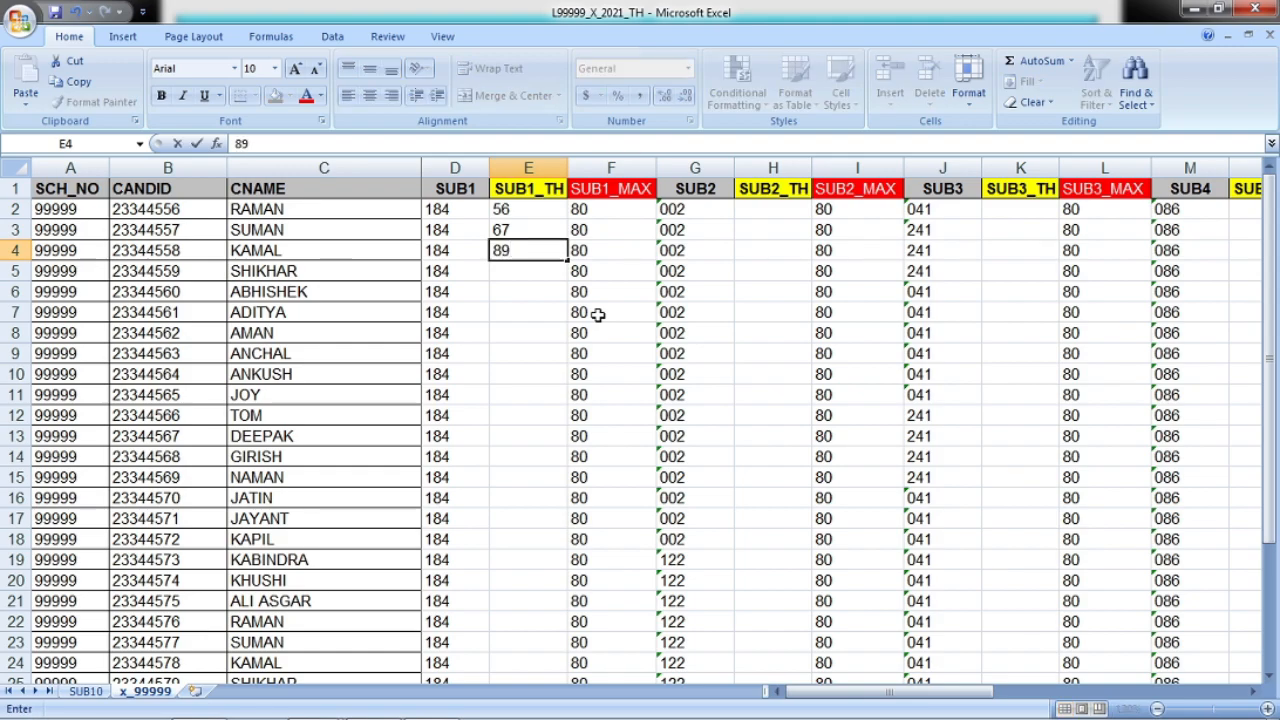
key("BackSpace")
type("1")
type("0")
key("Return")
type("-67")
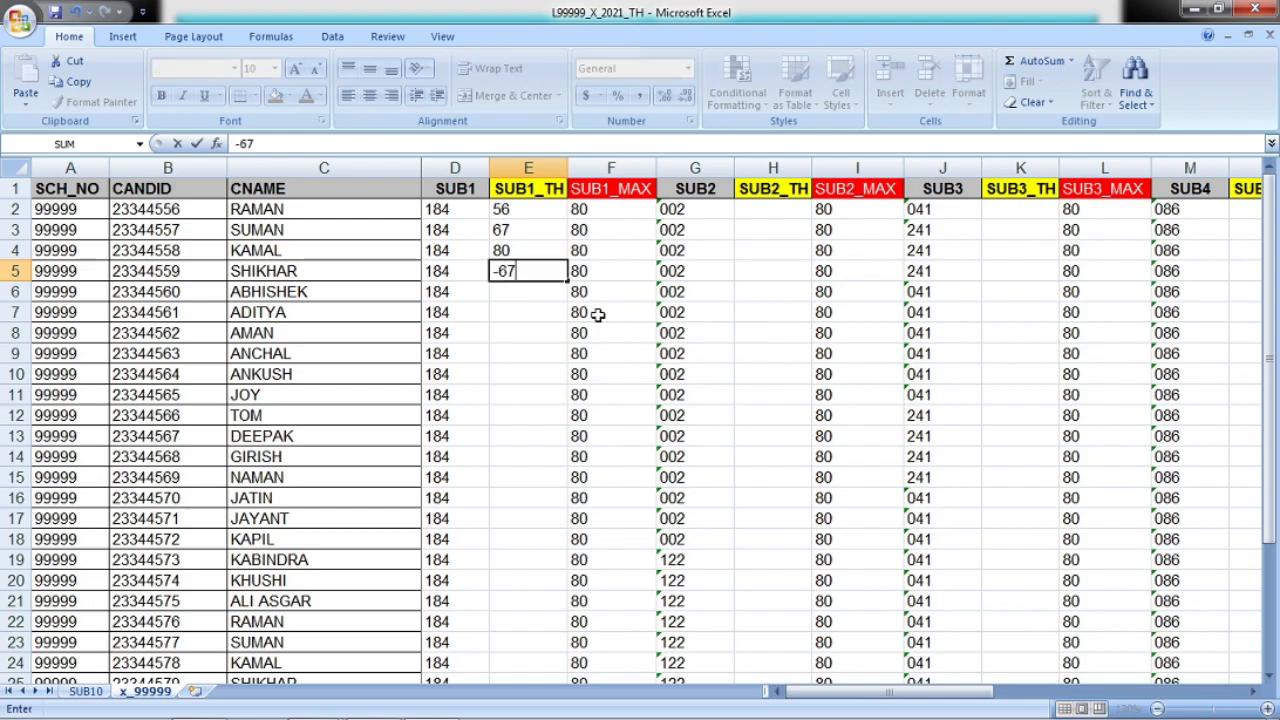
key("Return")
key("Up")
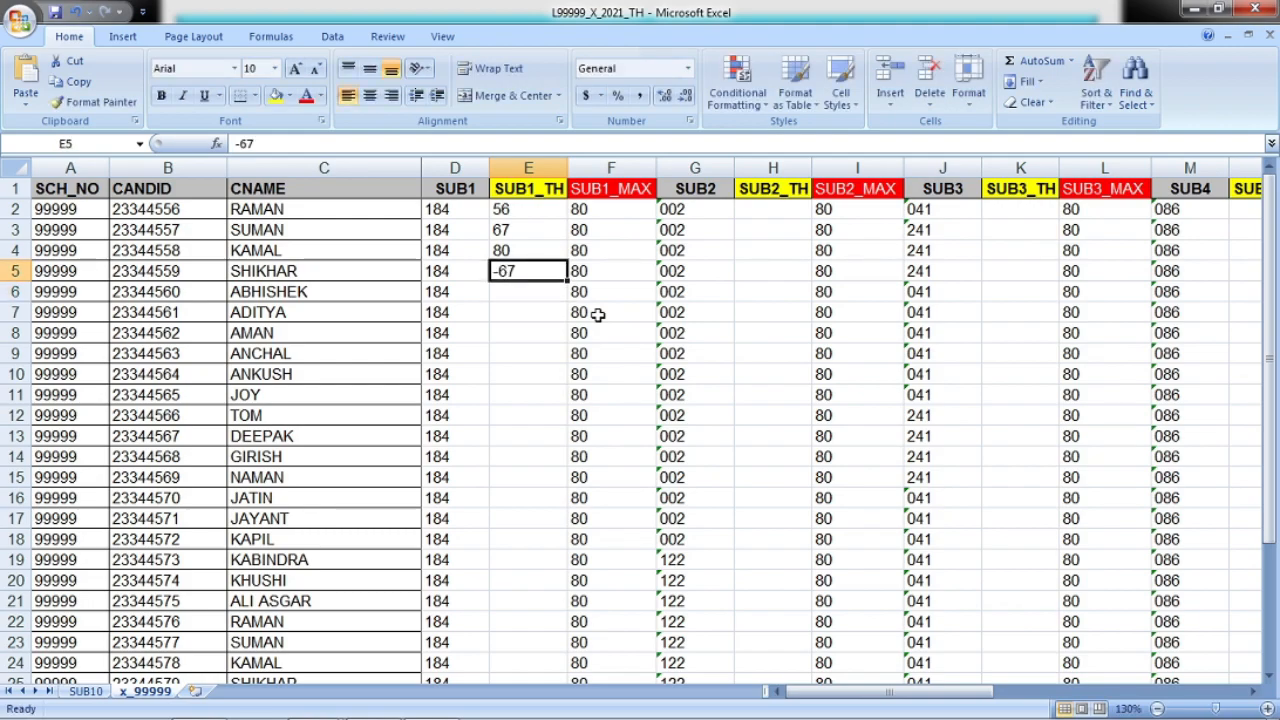
- Enter the SUB1_TH marks 67, 77 and 54 in cells E5 to E7
type("67")
key("Return")
type("77")
key("Return")
type("54")
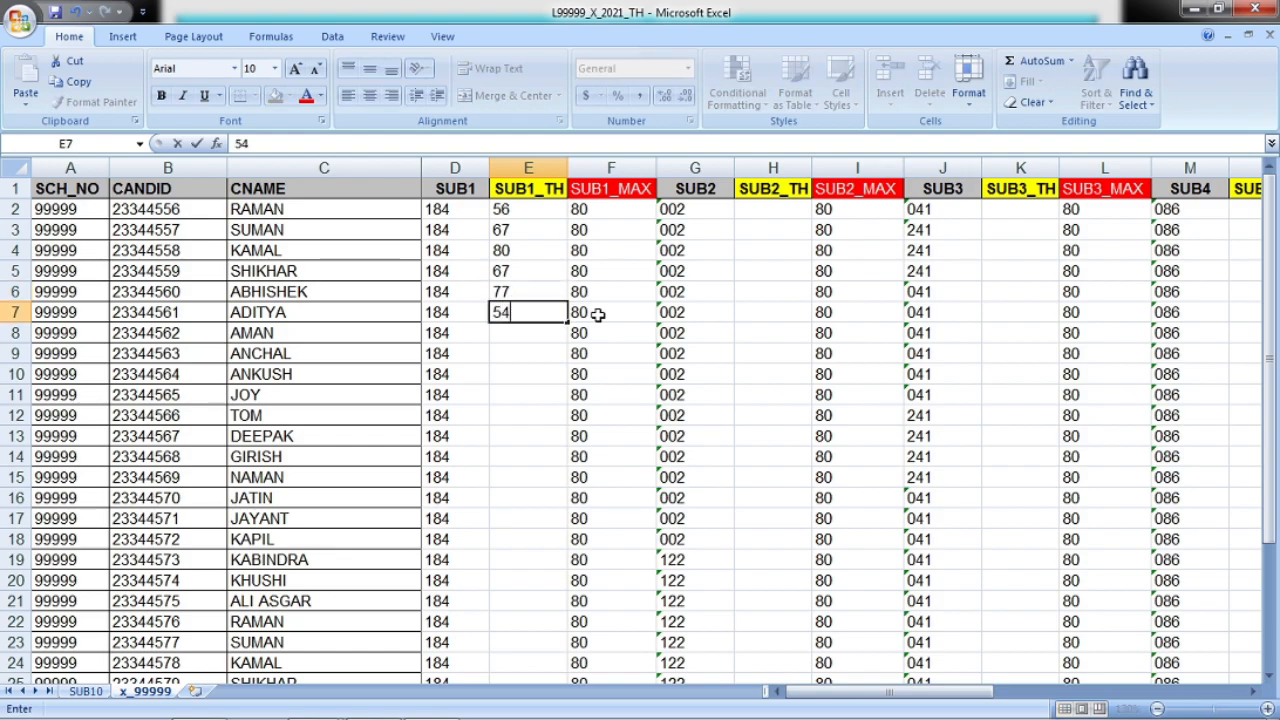
key("Return")
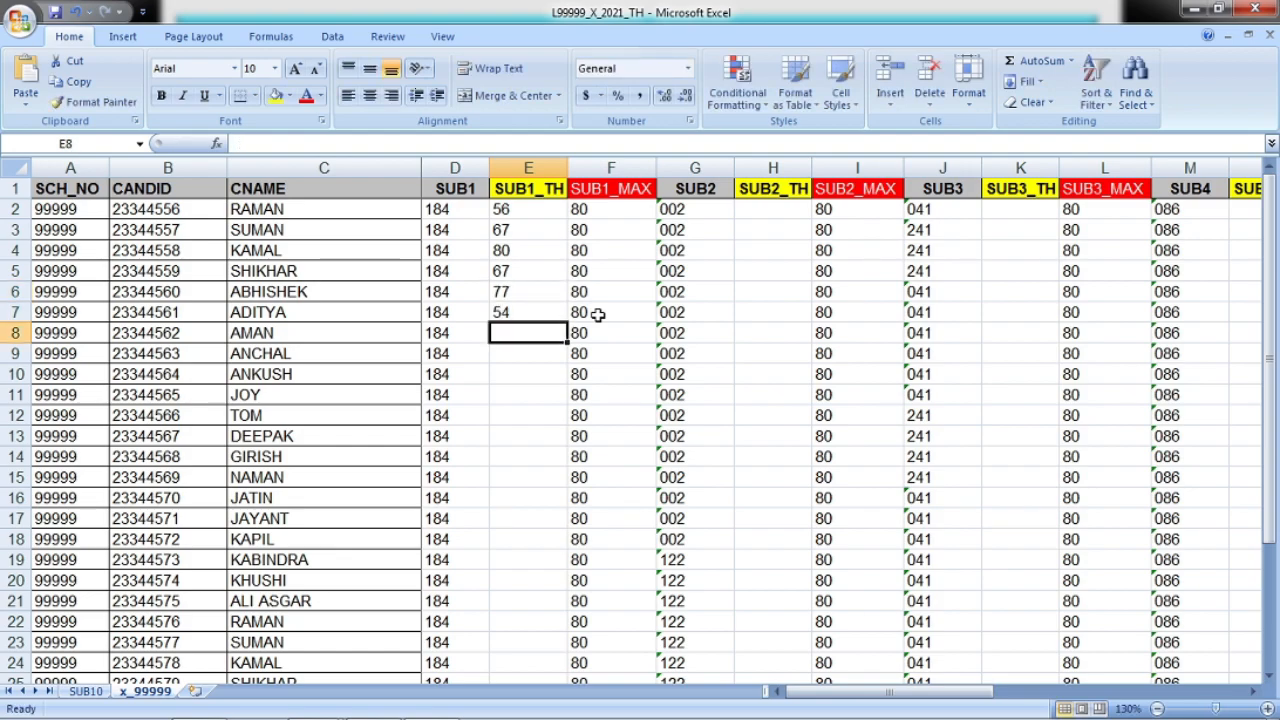
- Enter AB for the absent candidate in E8 and the marks 56 and 45 in E9 and E10
type("ab")
key("BackSpace")
key("BackSpace")
type("AB")
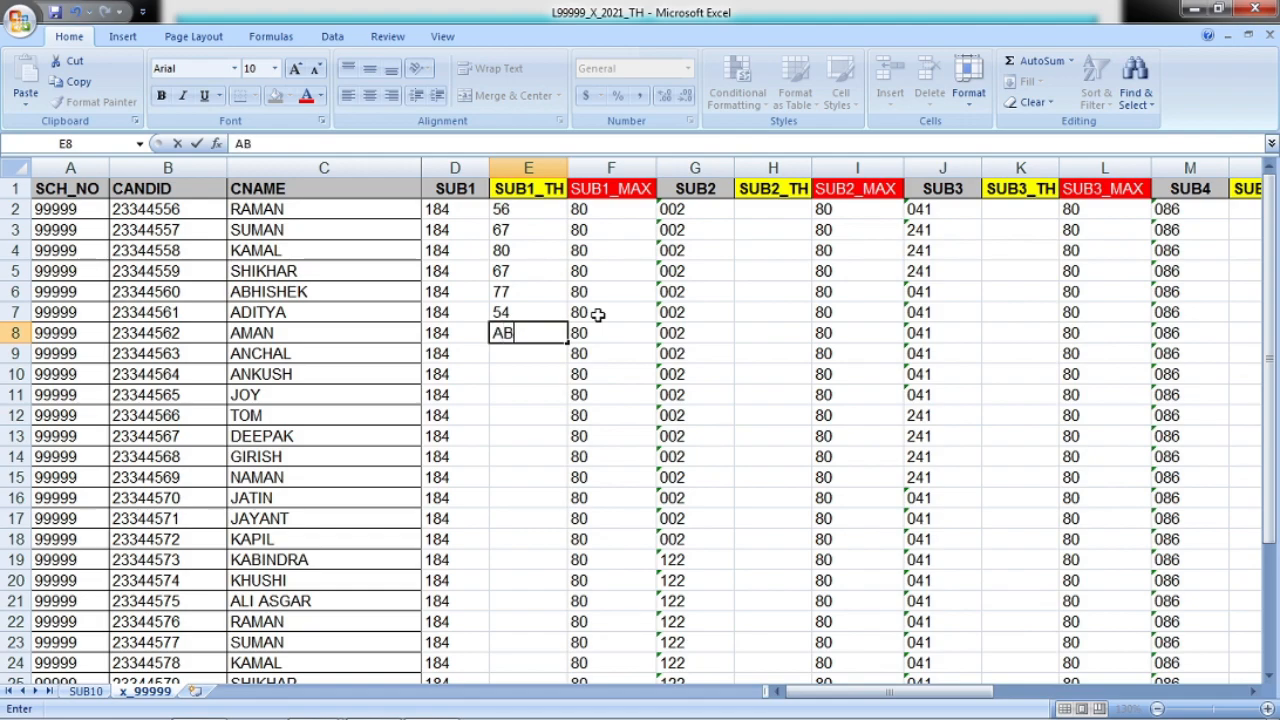
key("Return")
type("56")
key("Return")
type("45")
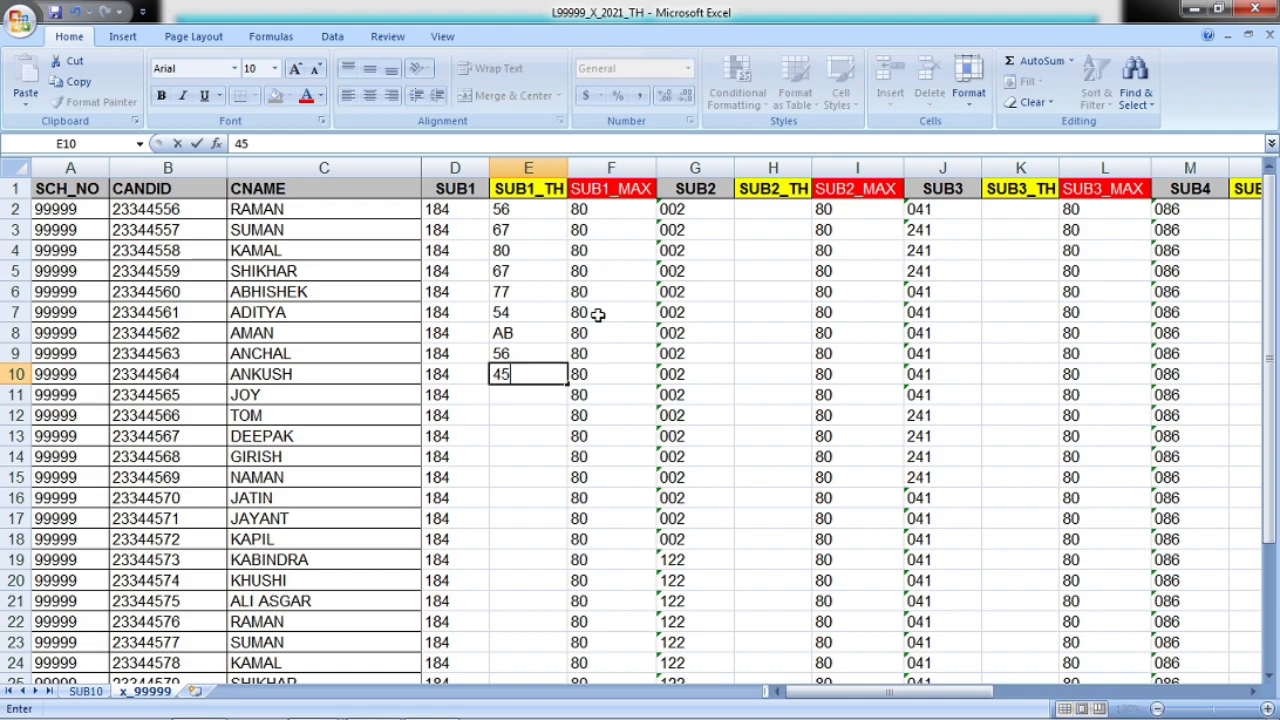
key("Return")
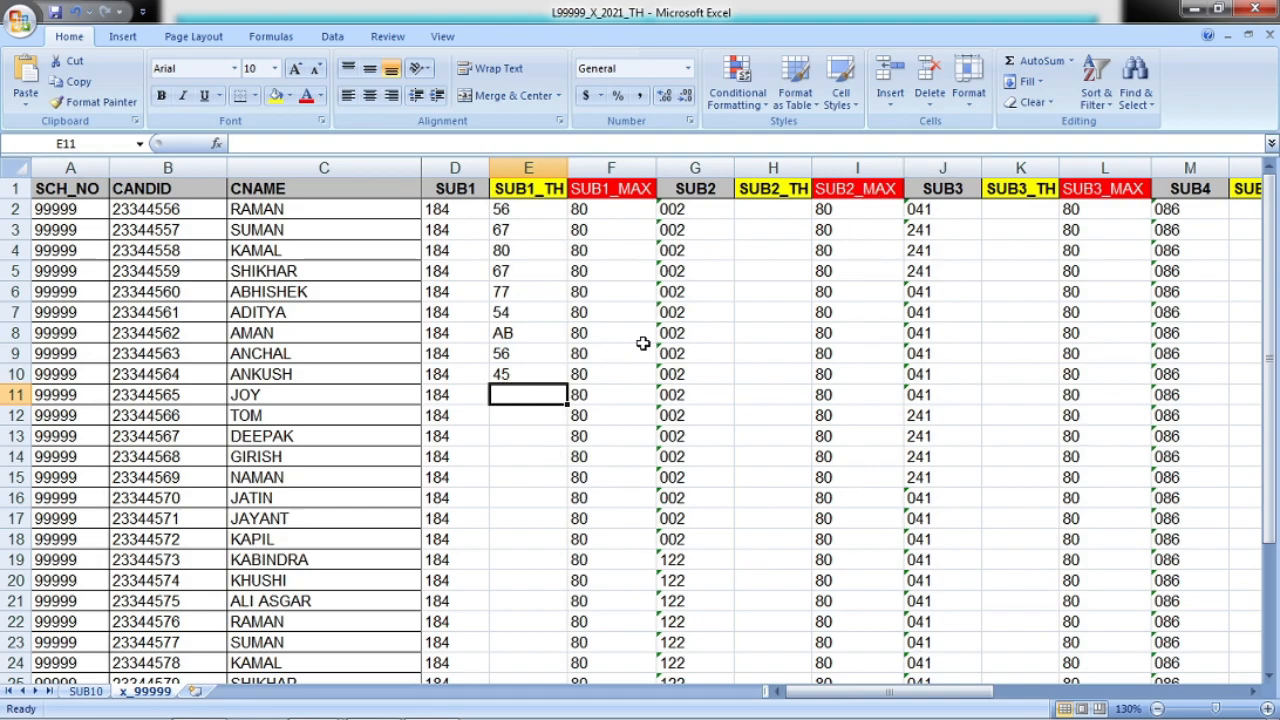
left_click(16, 168)
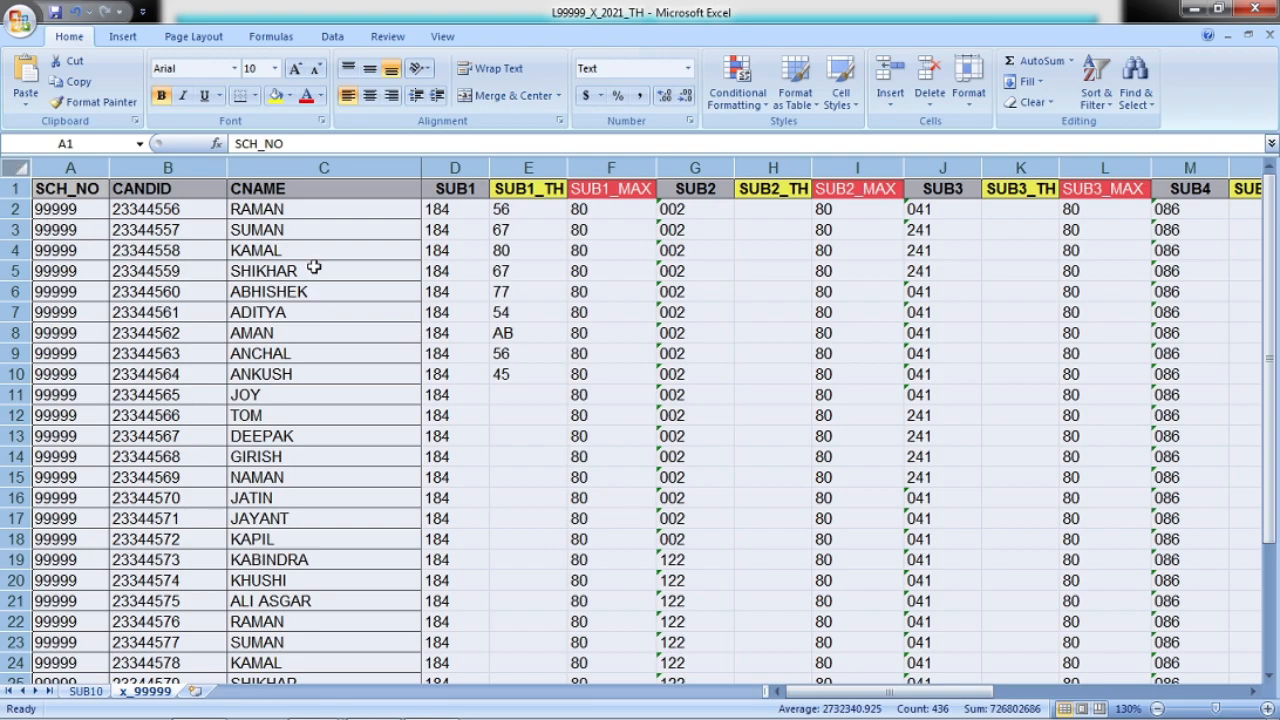
right_click(314, 267)
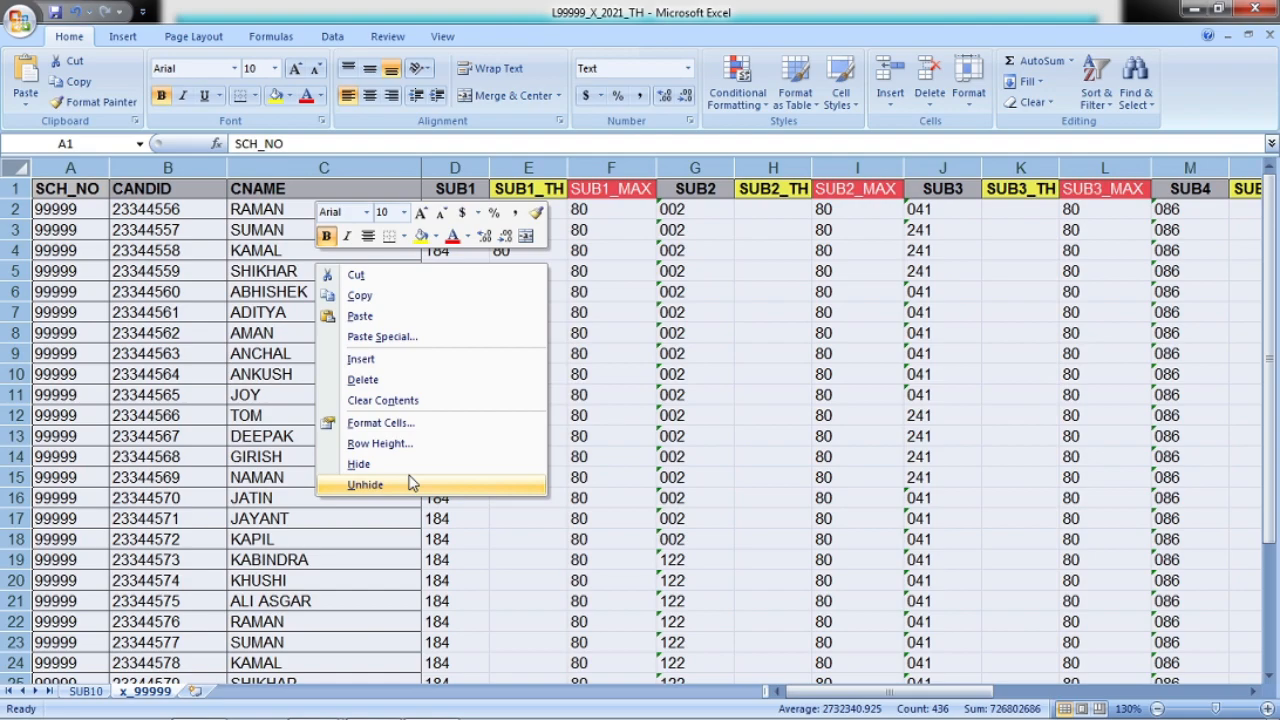
left_click(385, 424)
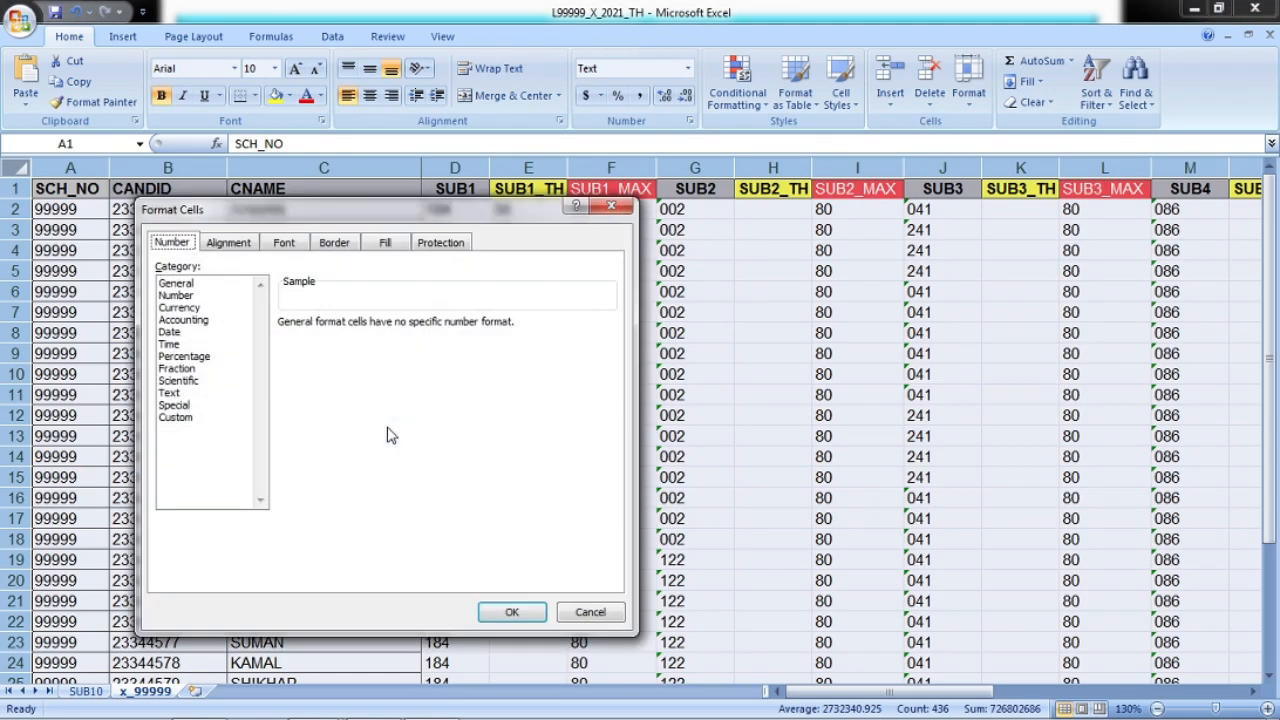
left_click(170, 393)
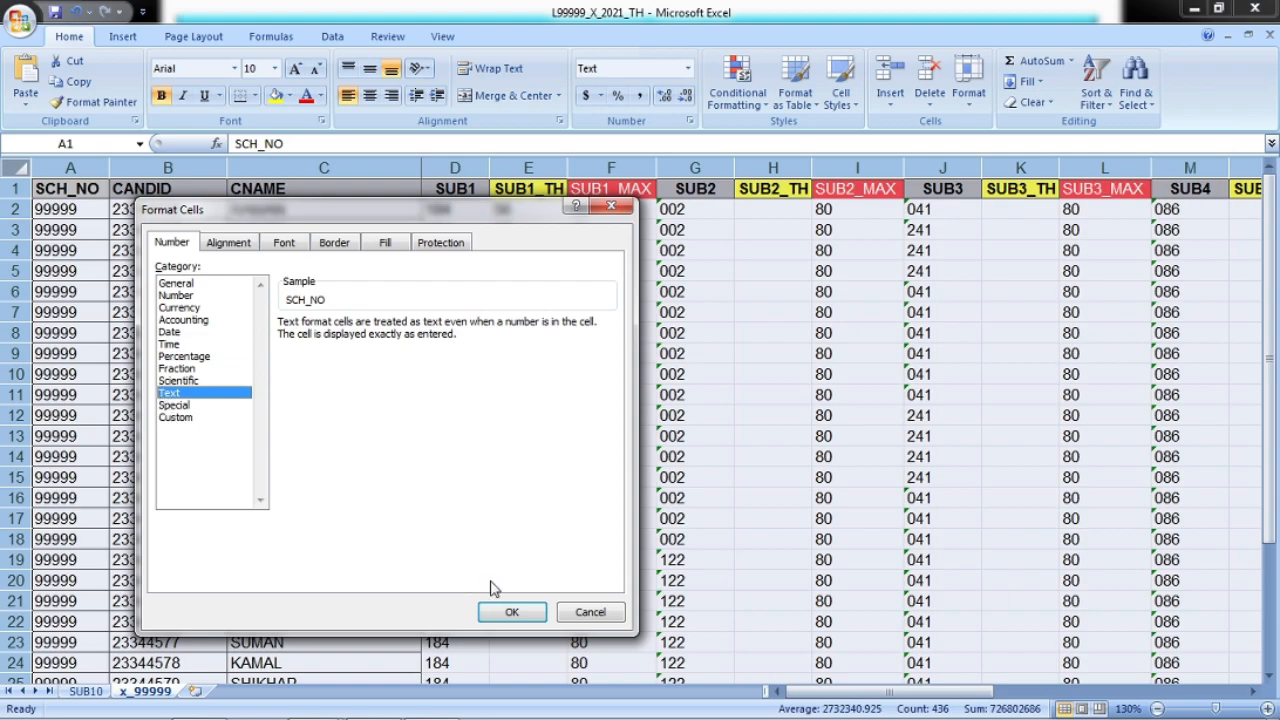
left_click(588, 613)
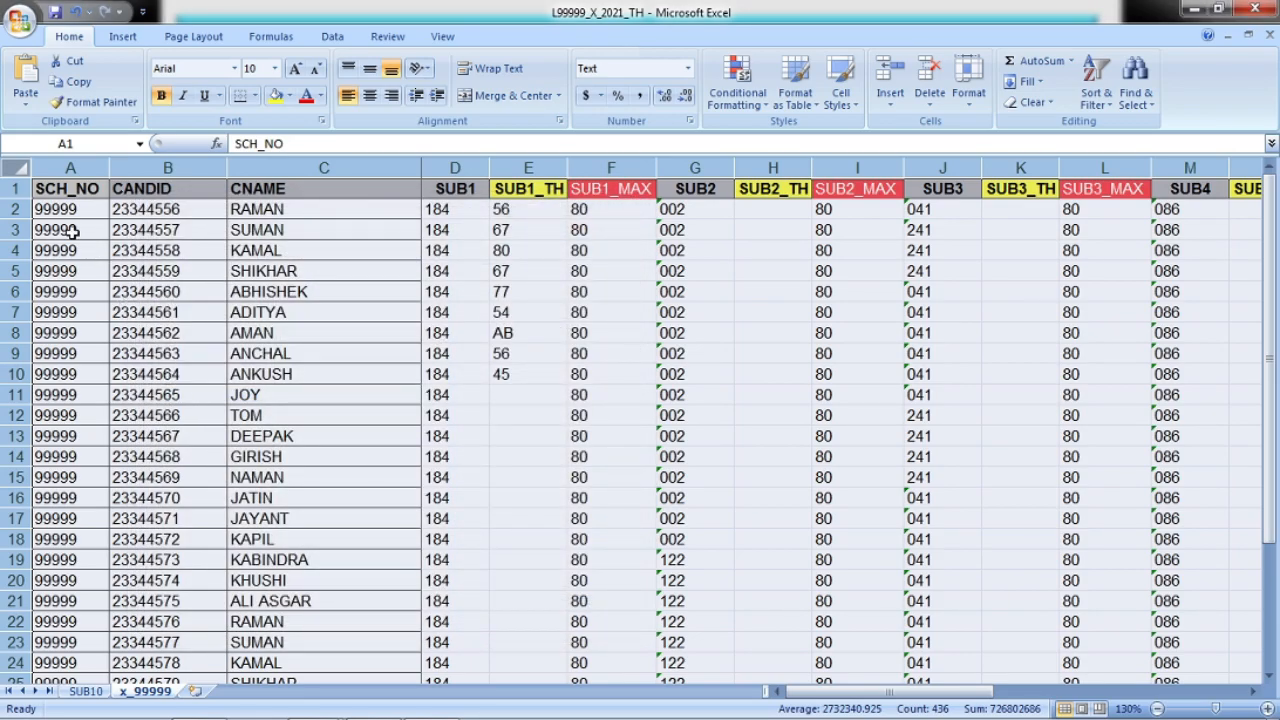
left_click(250, 309)
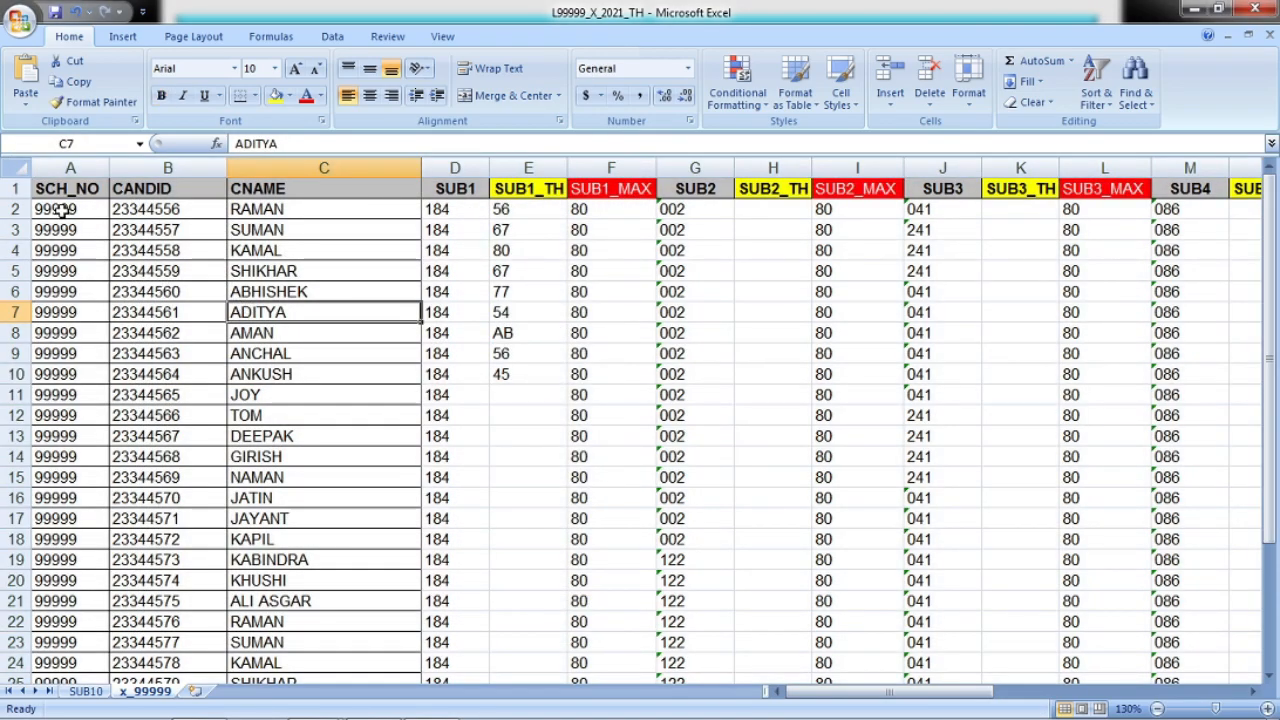
- Format all cells of the x_99999 sheet as Text and save the workbook
left_click(12, 172)
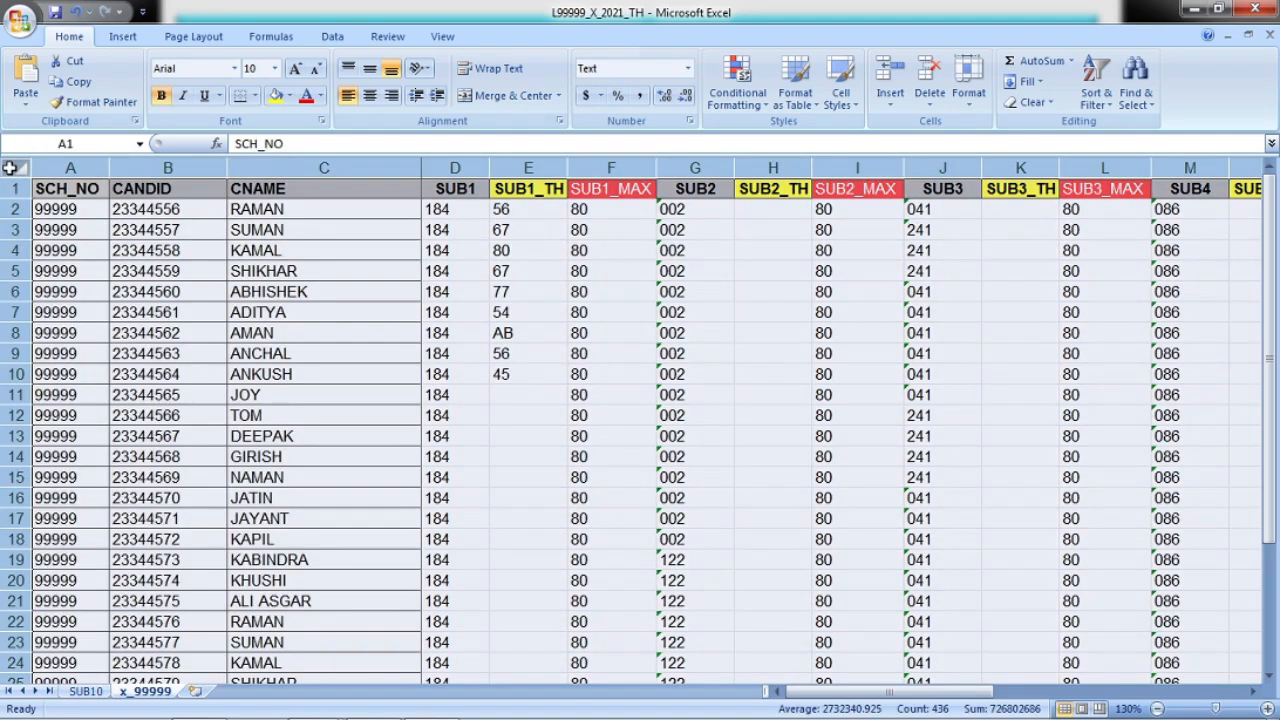
right_click(168, 262)
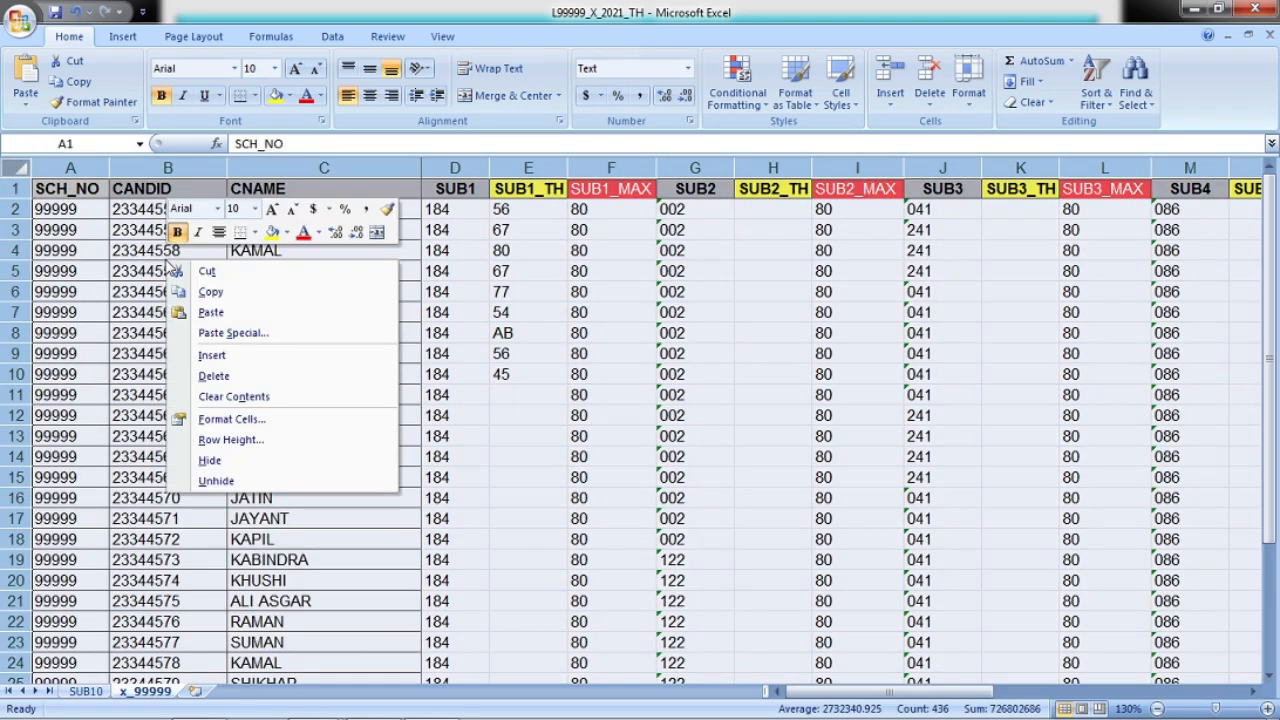
left_click(230, 420)
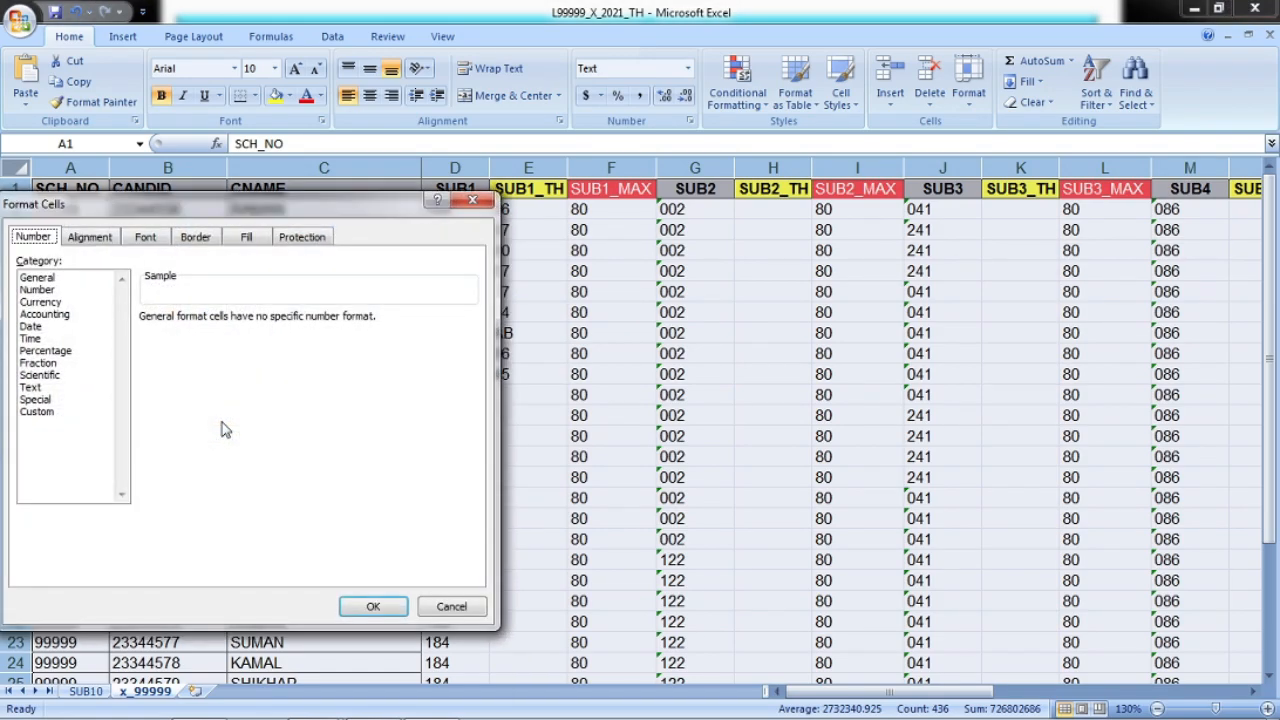
left_click(32, 388)
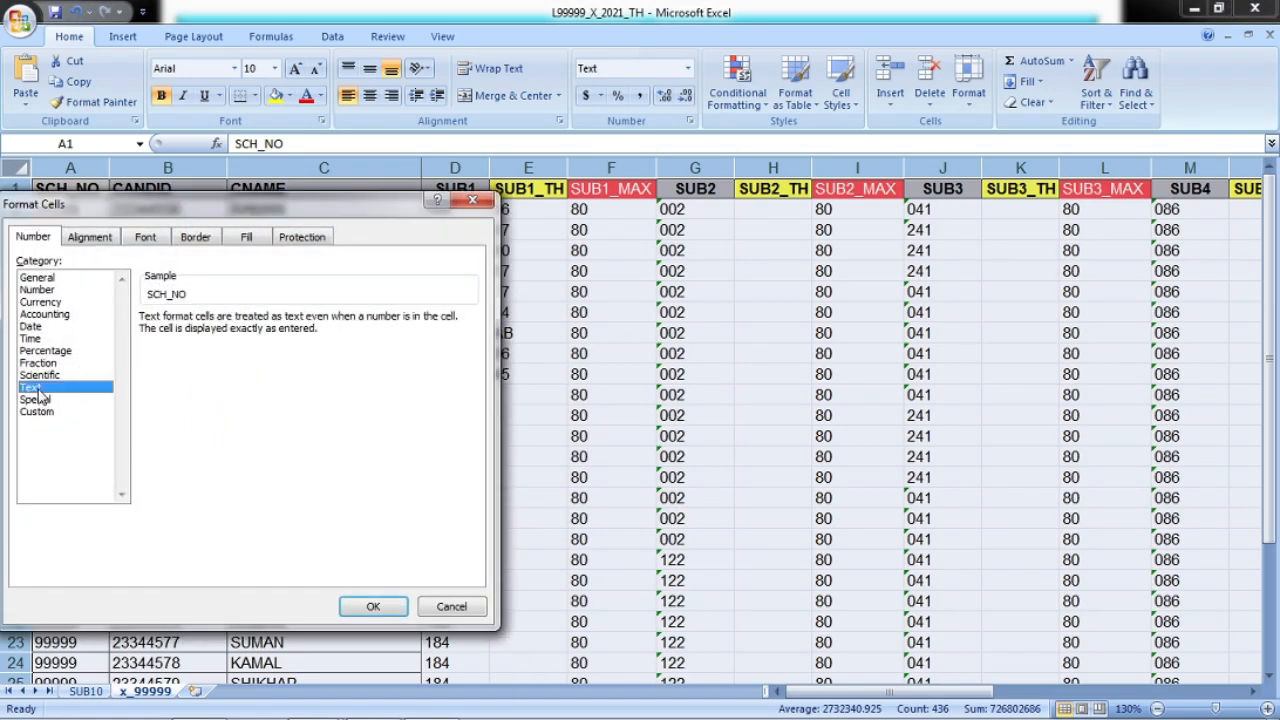
left_click(373, 608)
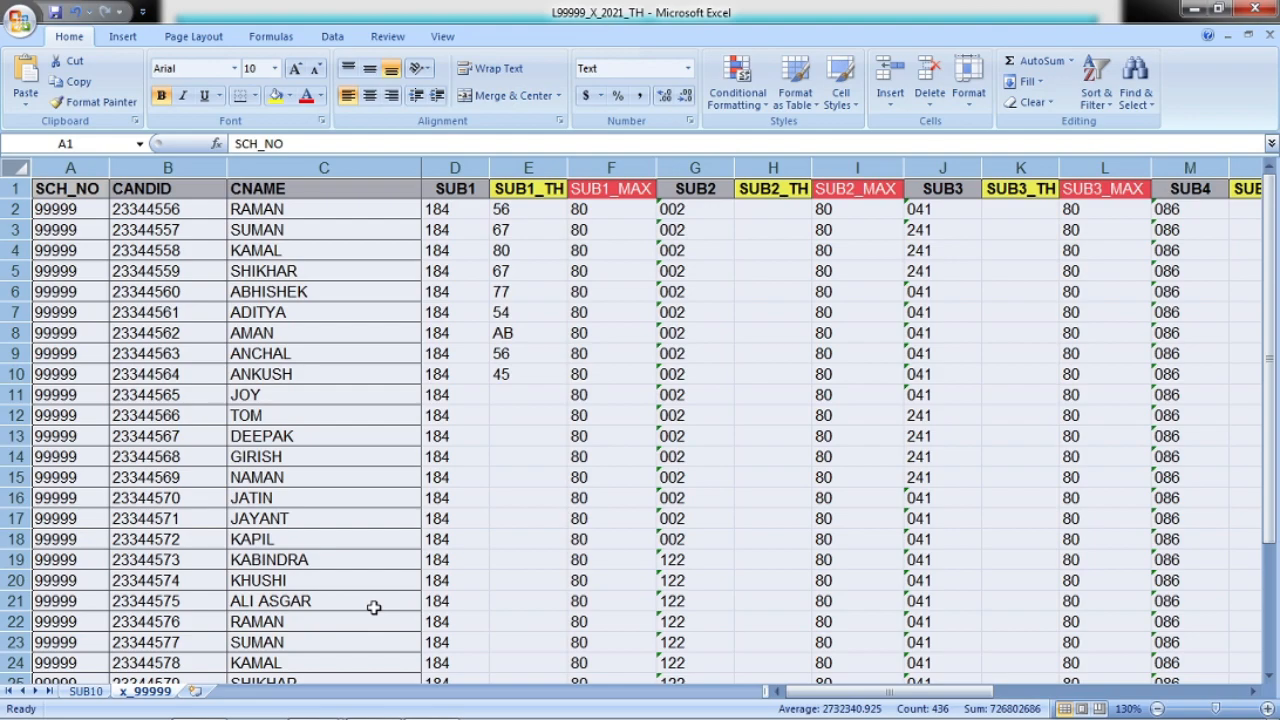
left_click(516, 395)
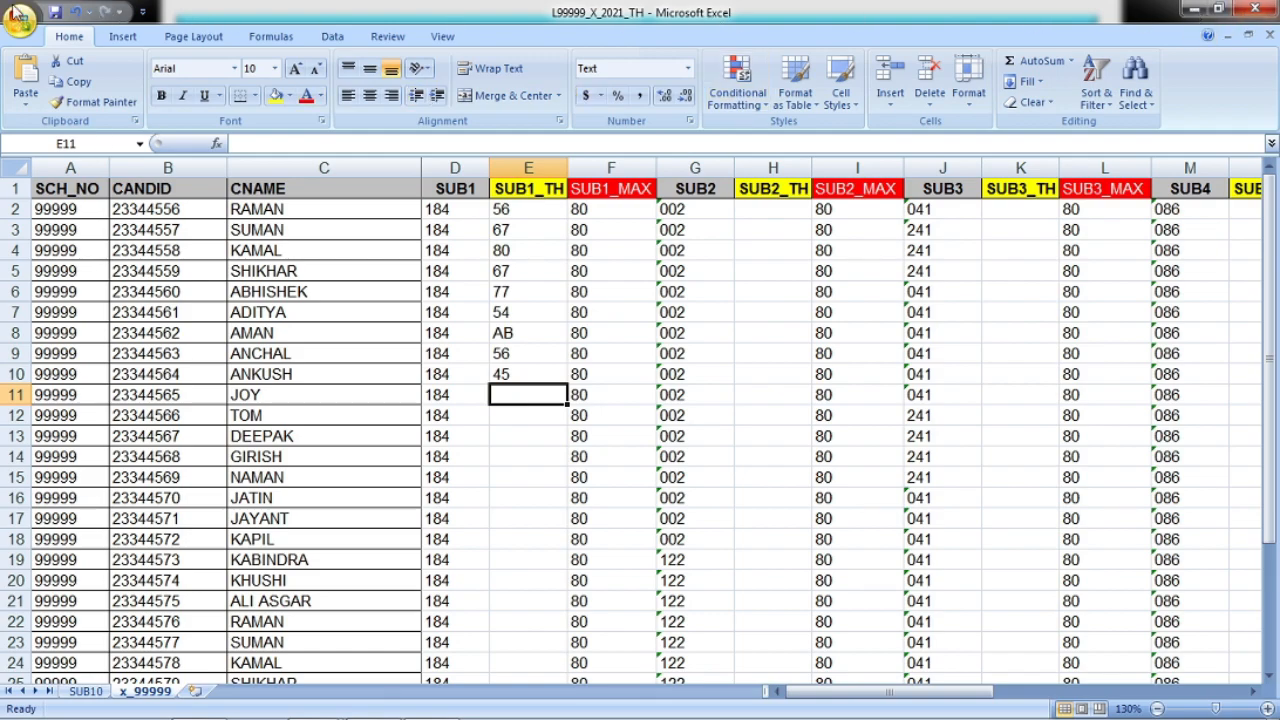
left_click(55, 13)
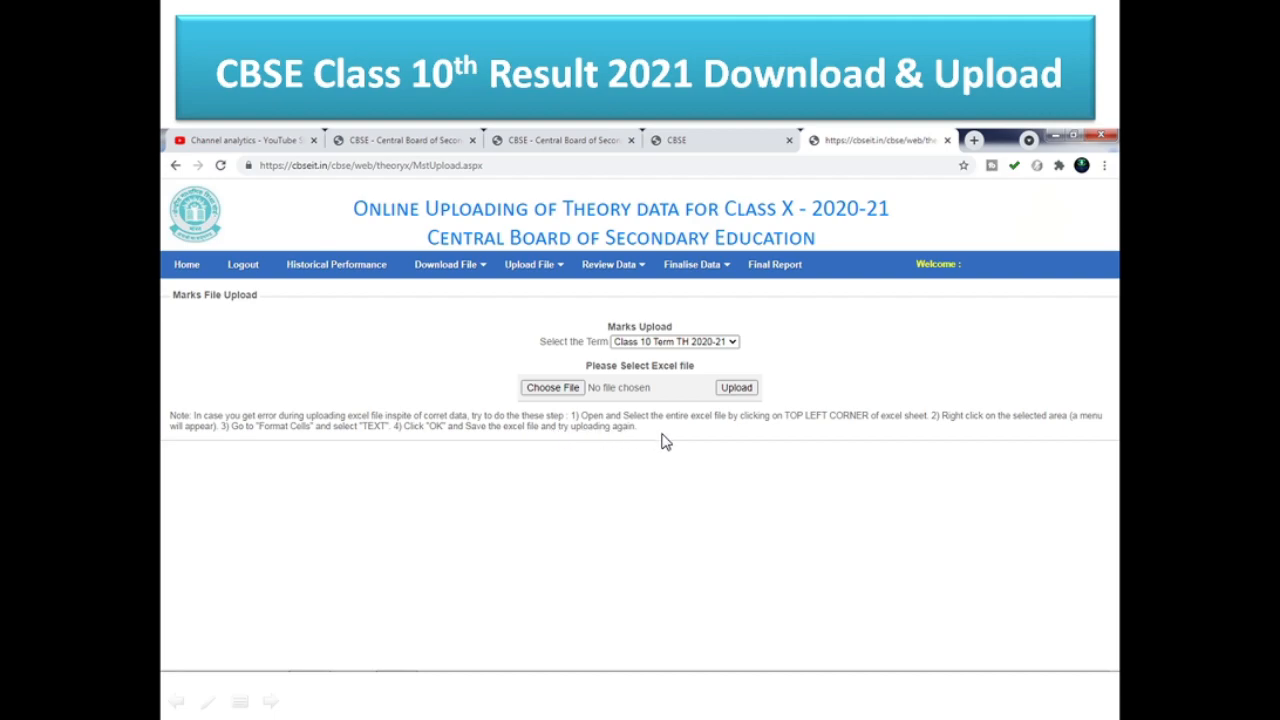
left_click(630, 413)
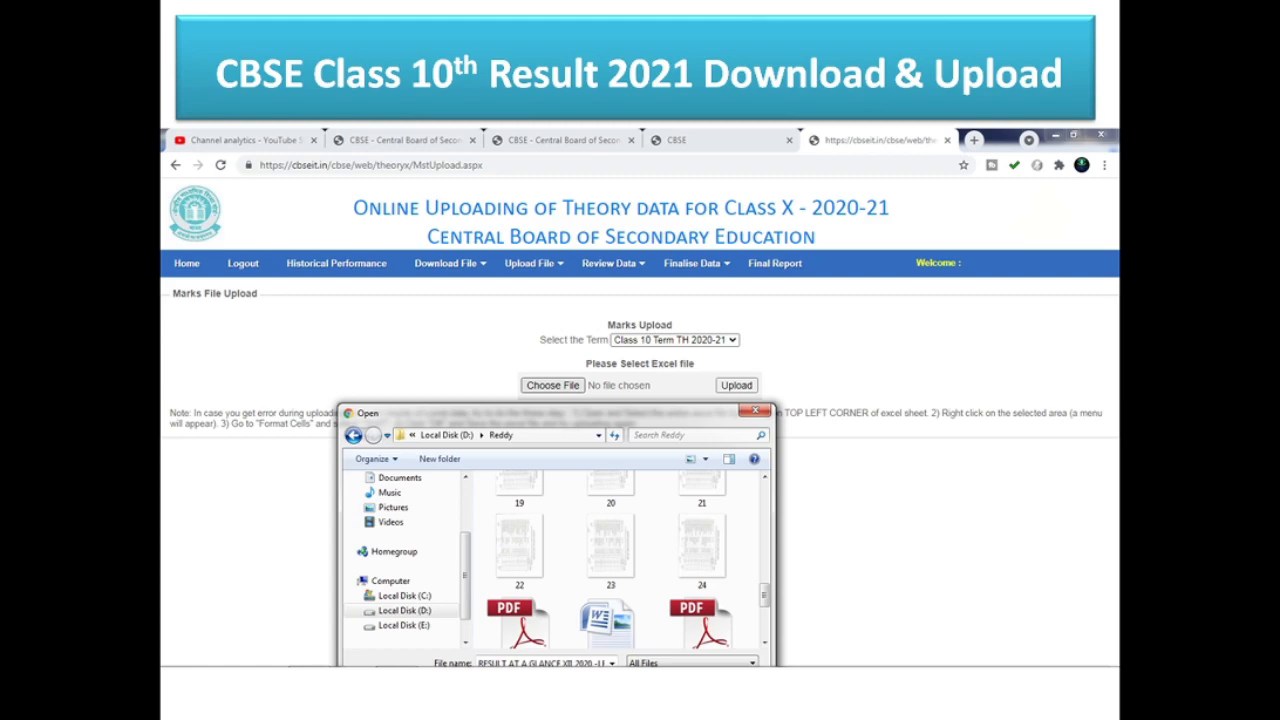
key("Right")
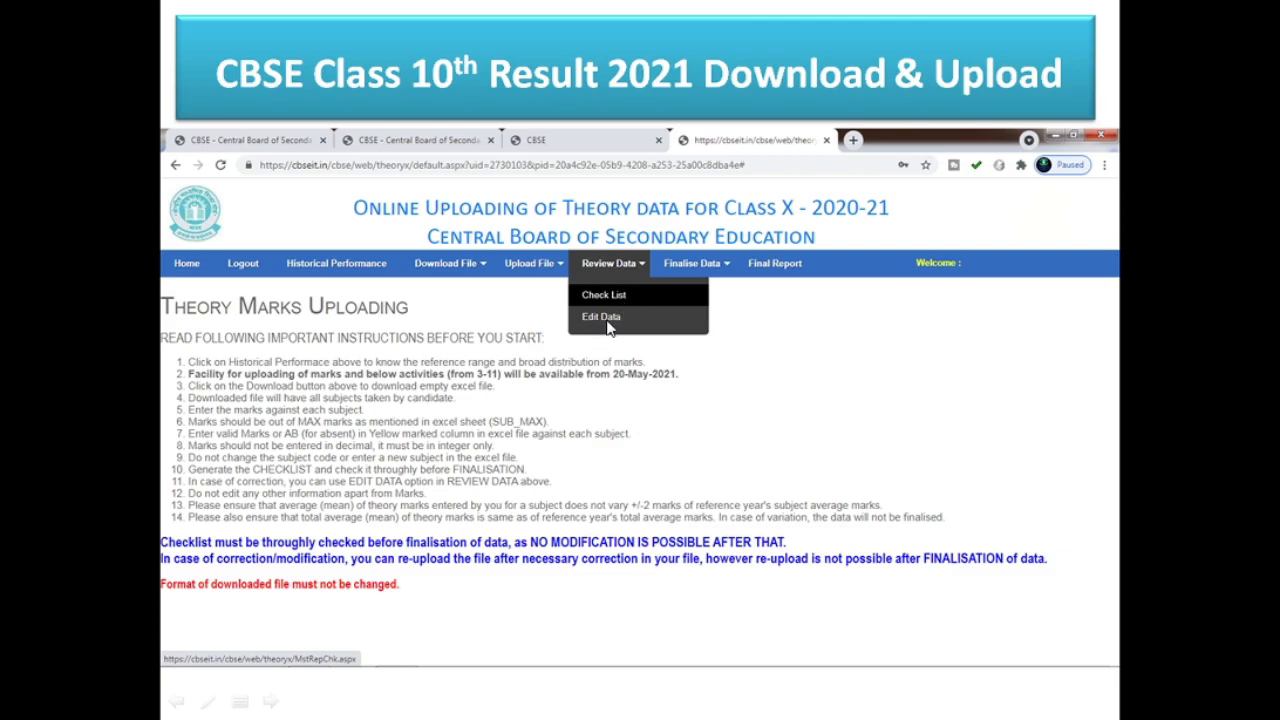
left_click(689, 261)
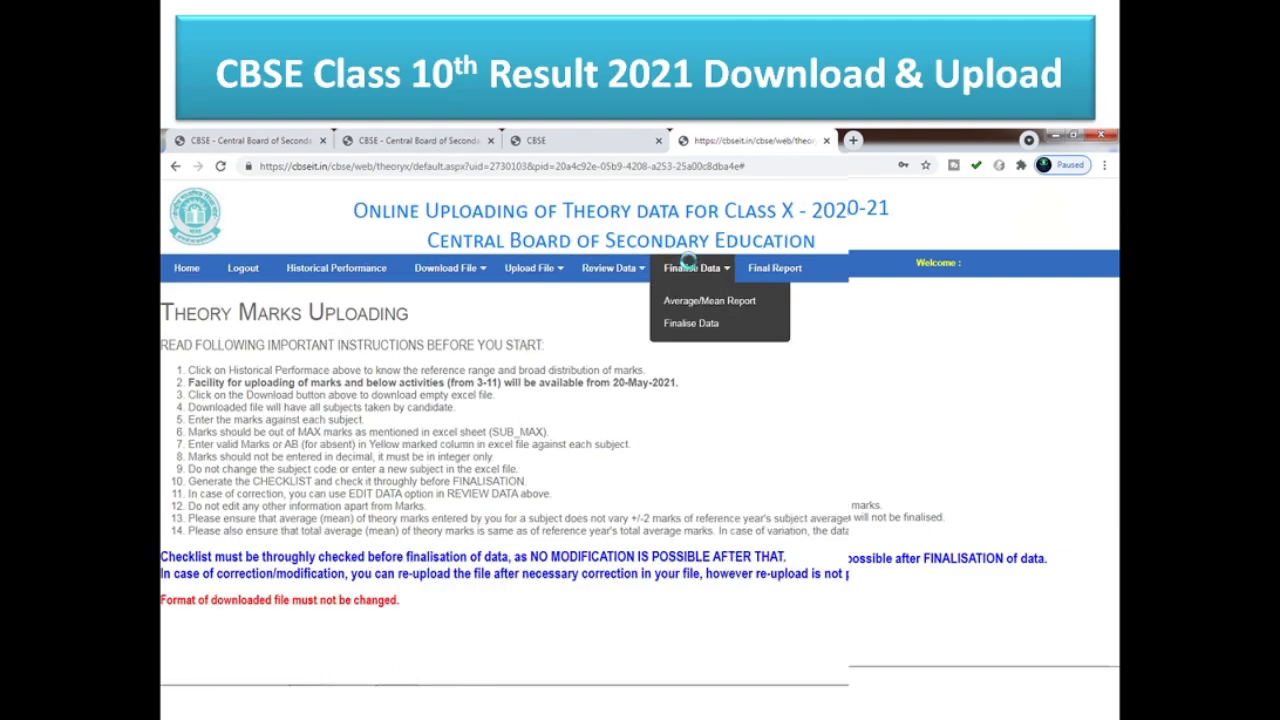
left_click(743, 301)
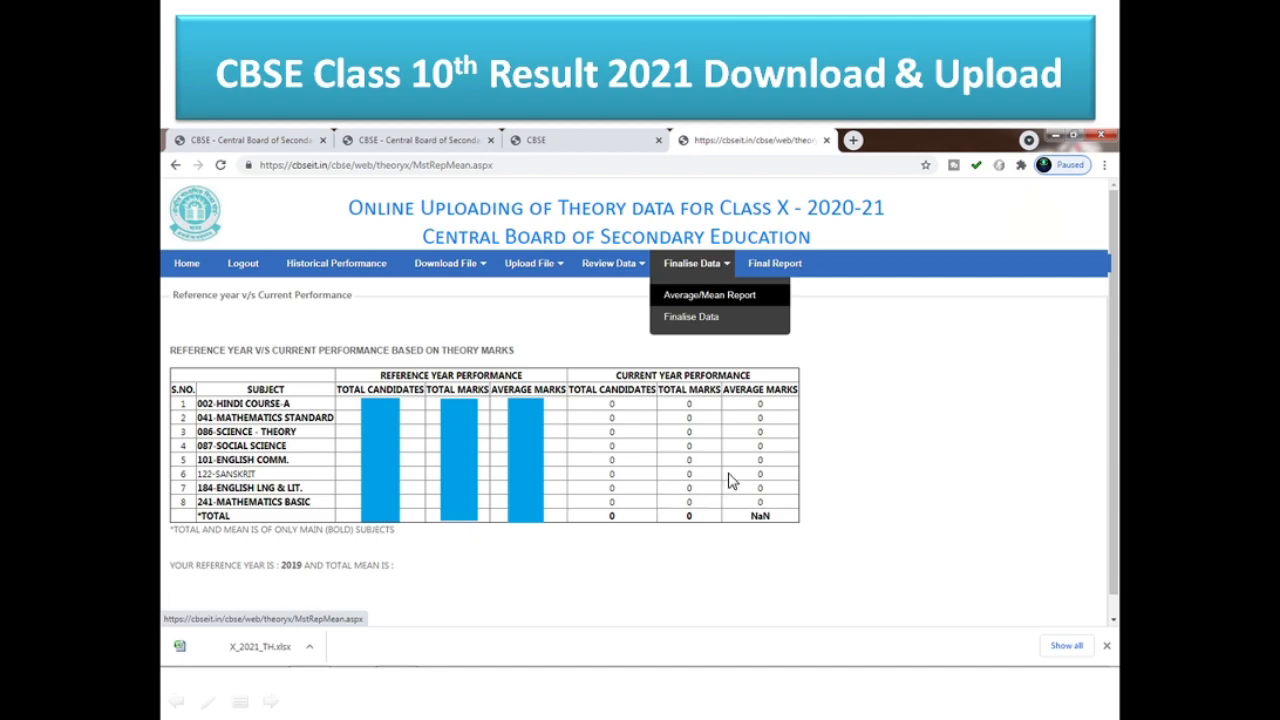
left_click(783, 270)
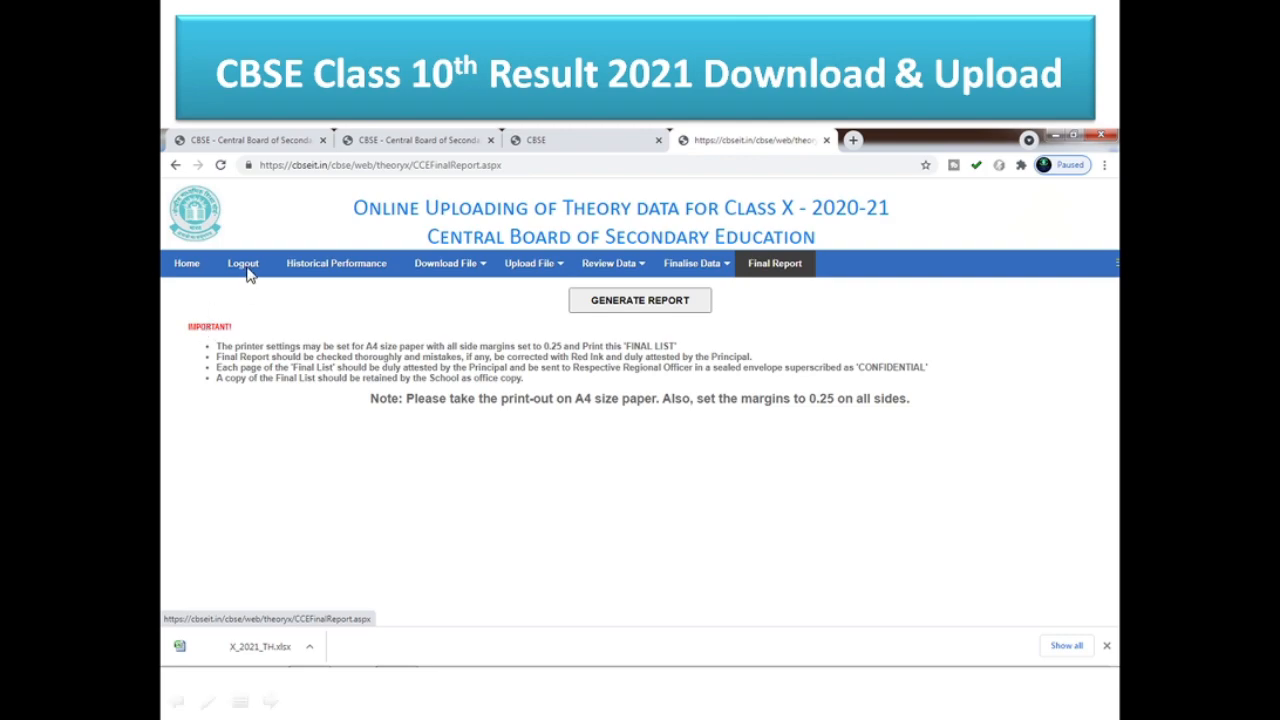
left_click(1022, 331)
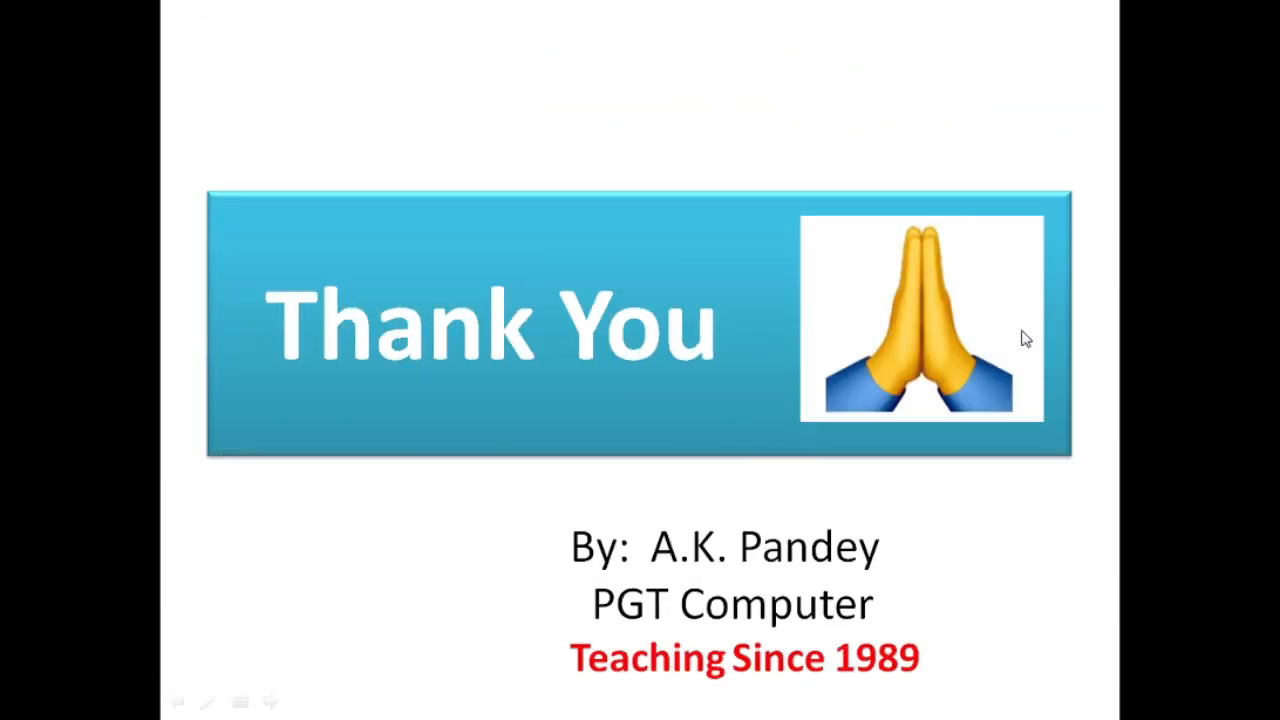